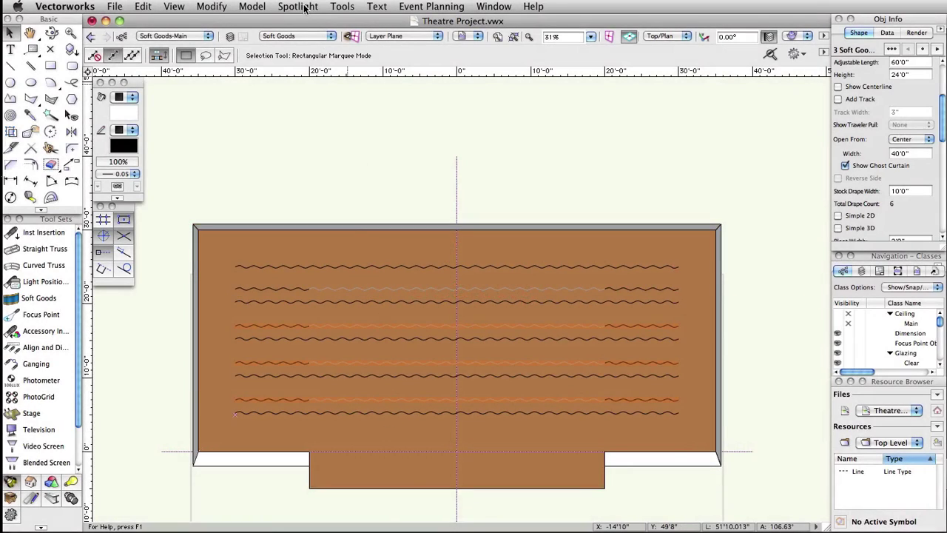
Step: Look through the architectural commands menu and close it without choosing anything
click(304, 7)
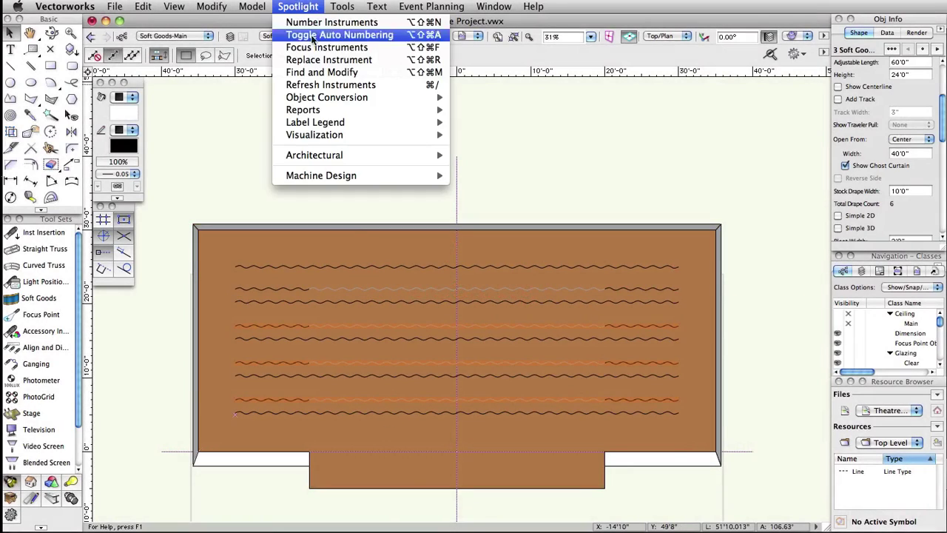
mouse_move(379, 156)
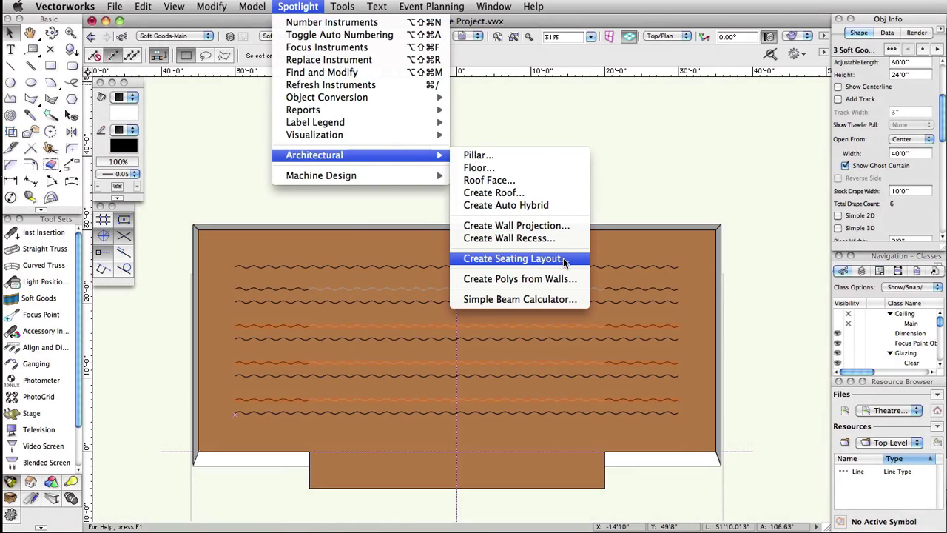
click(643, 196)
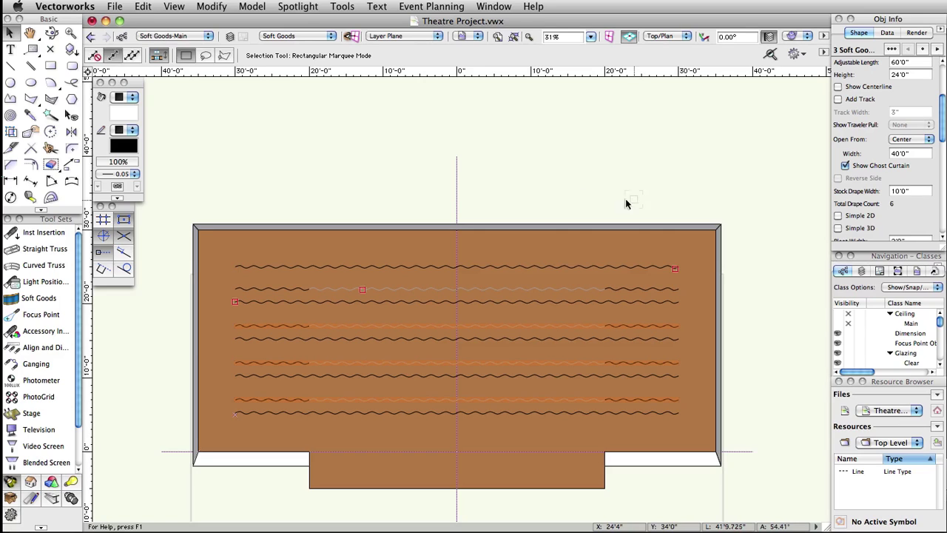
Step: Make Theatre-Seats the active class and Audience the active design layer
click(208, 37)
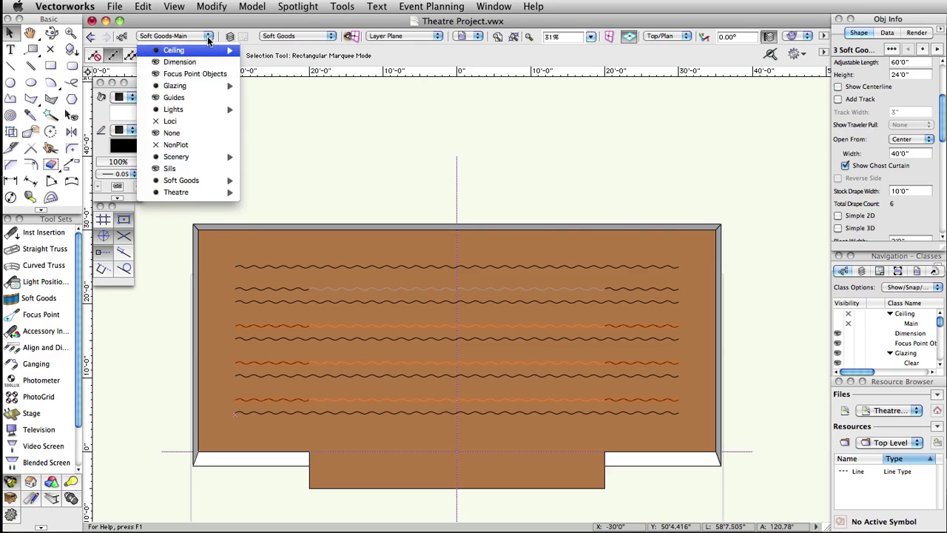
mouse_move(227, 193)
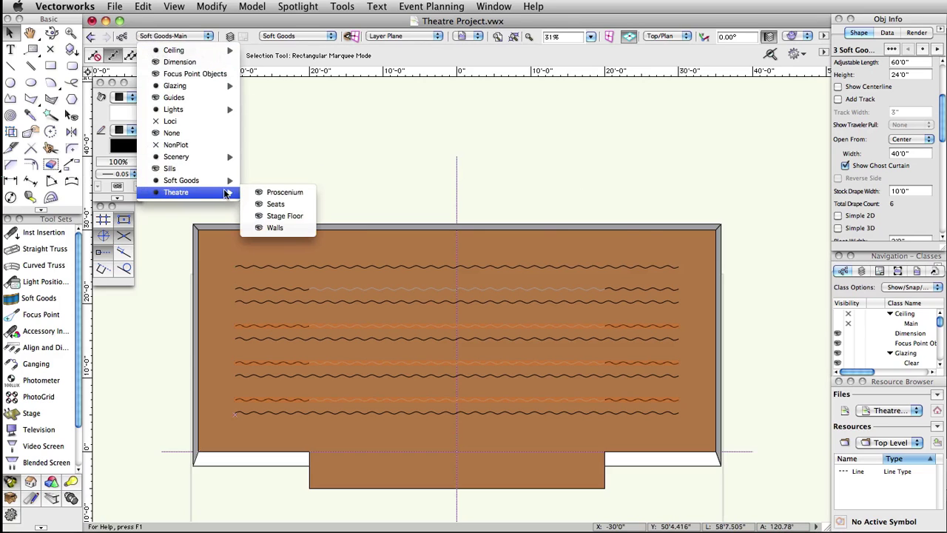
click(275, 204)
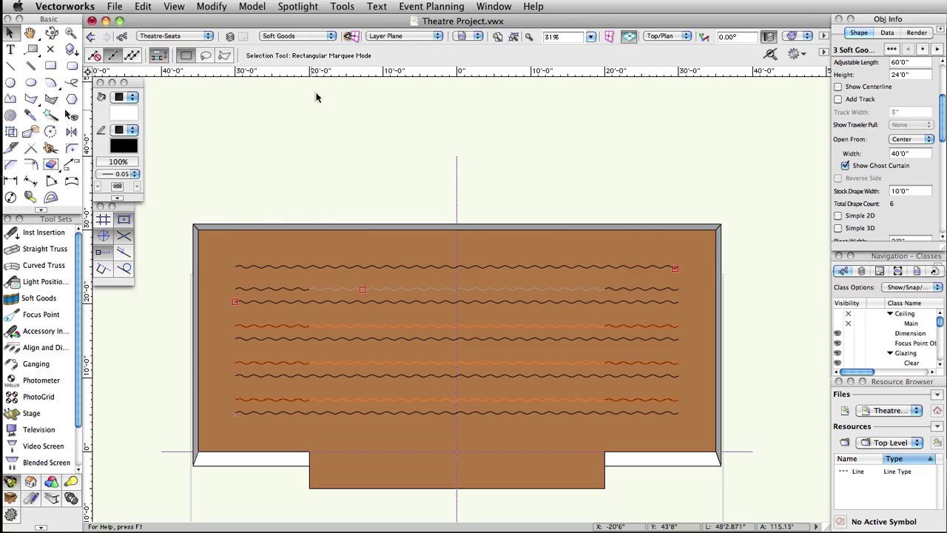
click(331, 37)
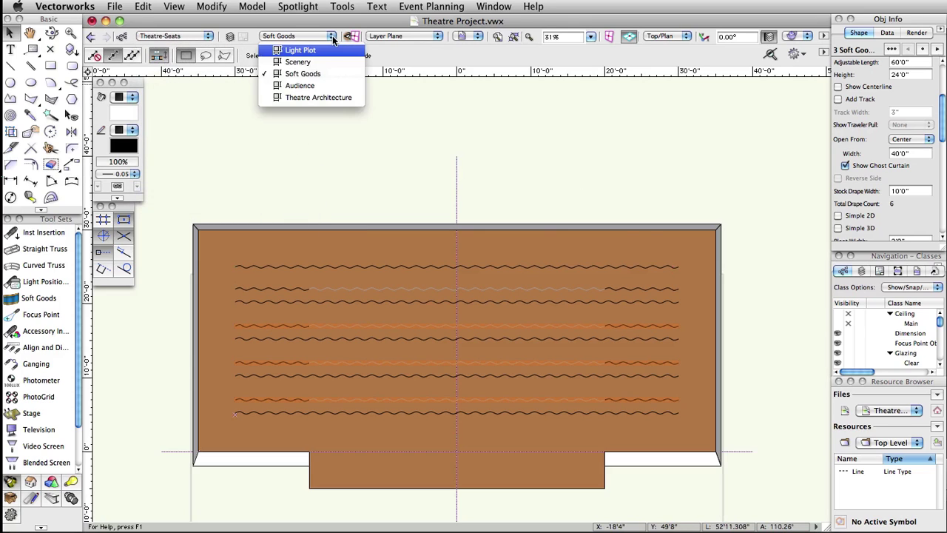
click(328, 88)
Step: Create a 64' × 30' rectangle anchored at its top-left corner at X -32', Y -10'
double_click(53, 66)
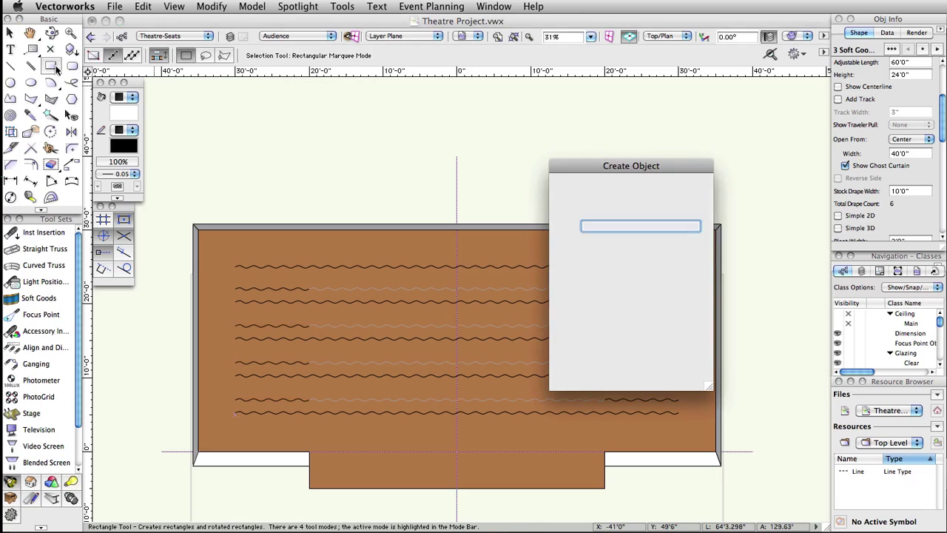
drag(621, 165, 420, 125)
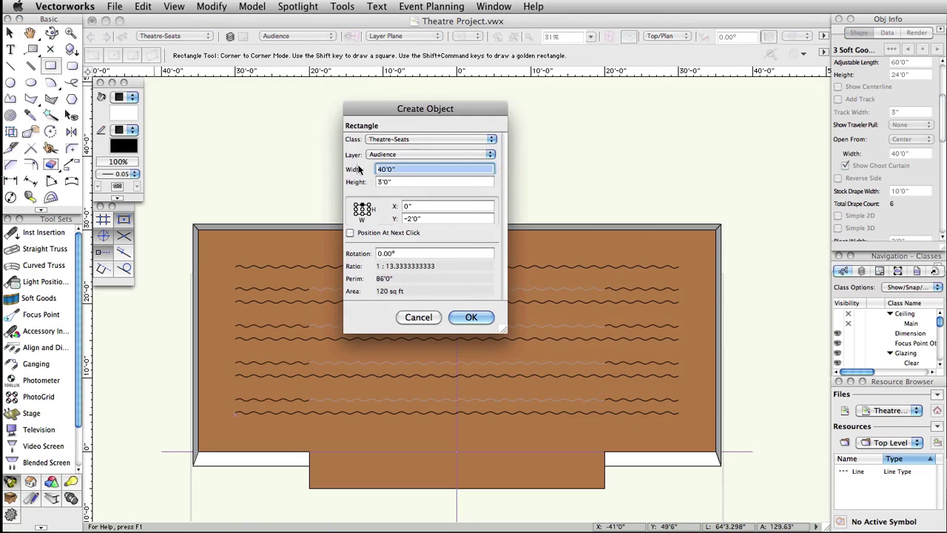
text(64')
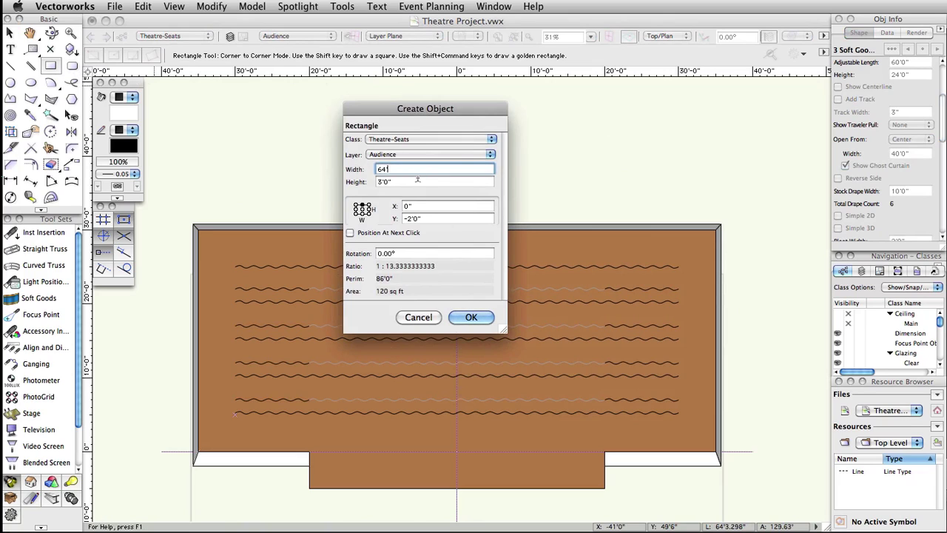
key(Tab)
text(30)
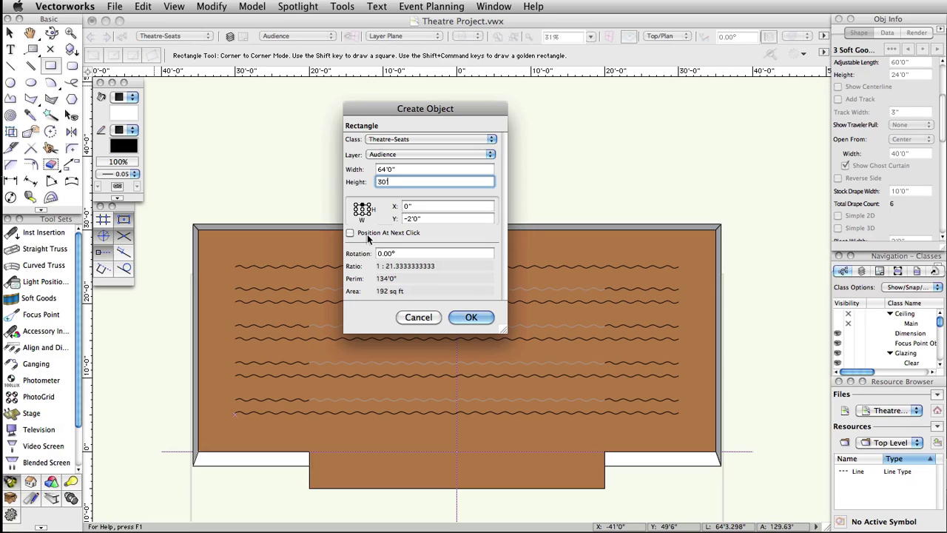
click(355, 204)
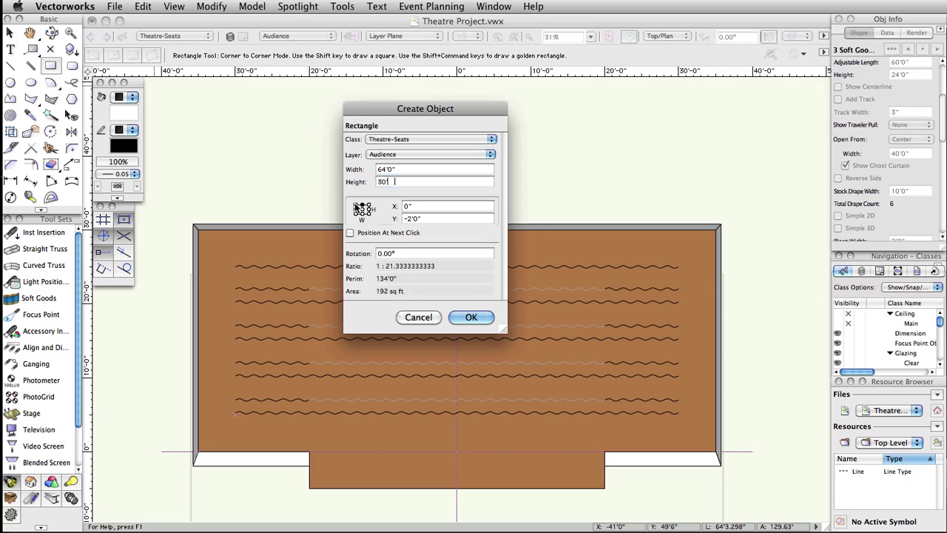
double_click(432, 204)
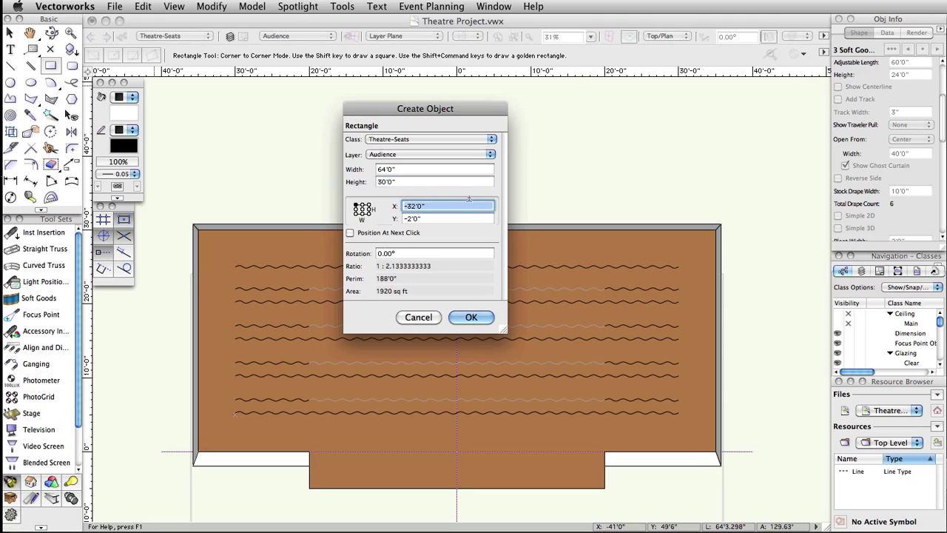
drag(449, 215, 394, 220)
text(-10)
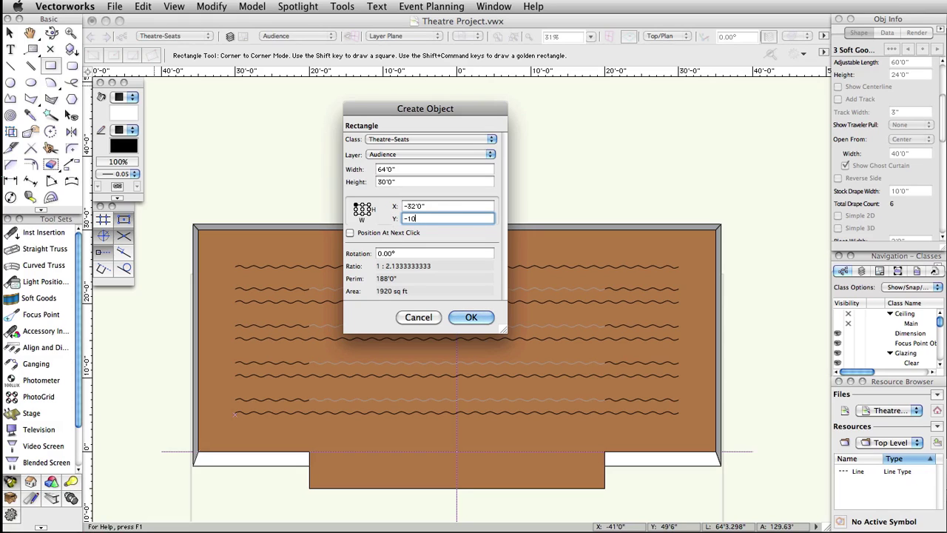
click(475, 315)
scroll(476, 312, down, 3)
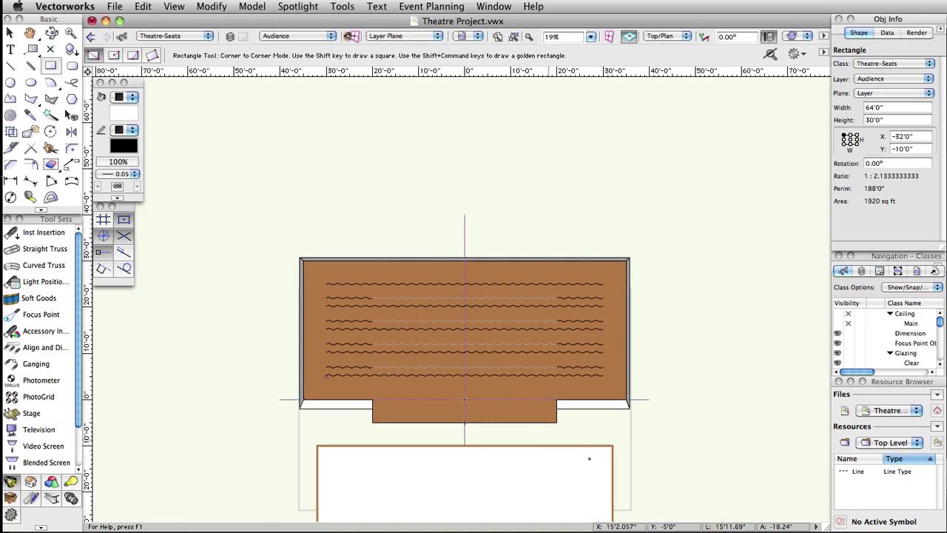
Step: Start a new seating layout over the audience rectangle using the Padded Theatre Seat symbol
mouse_move(642, 444)
mouse_down()
mouse_move(648, 338)
mouse_move(627, 320)
mouse_up()
key(4)
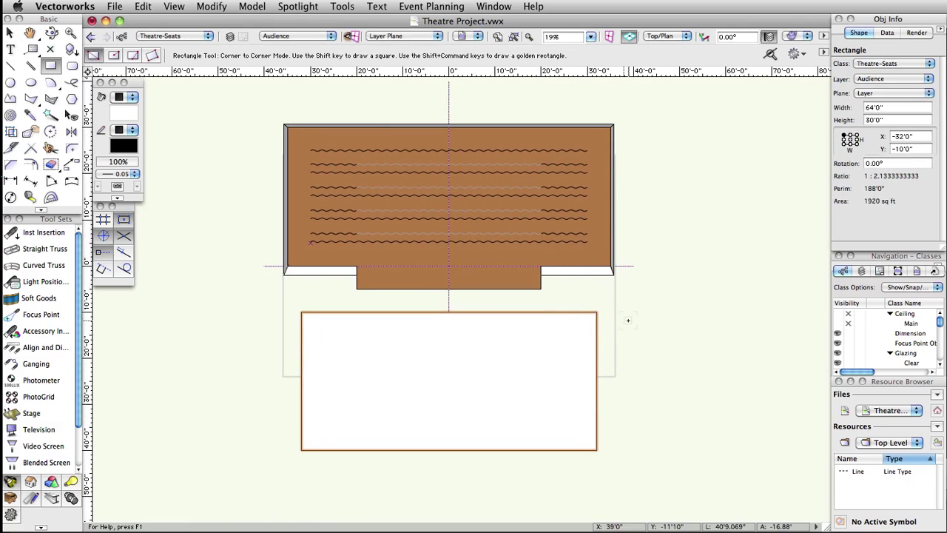
click(297, 6)
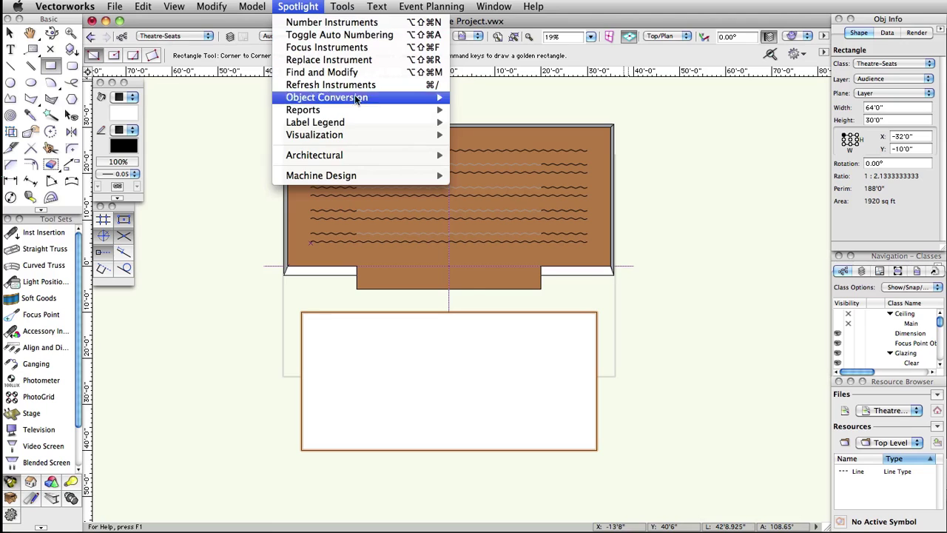
mouse_move(385, 156)
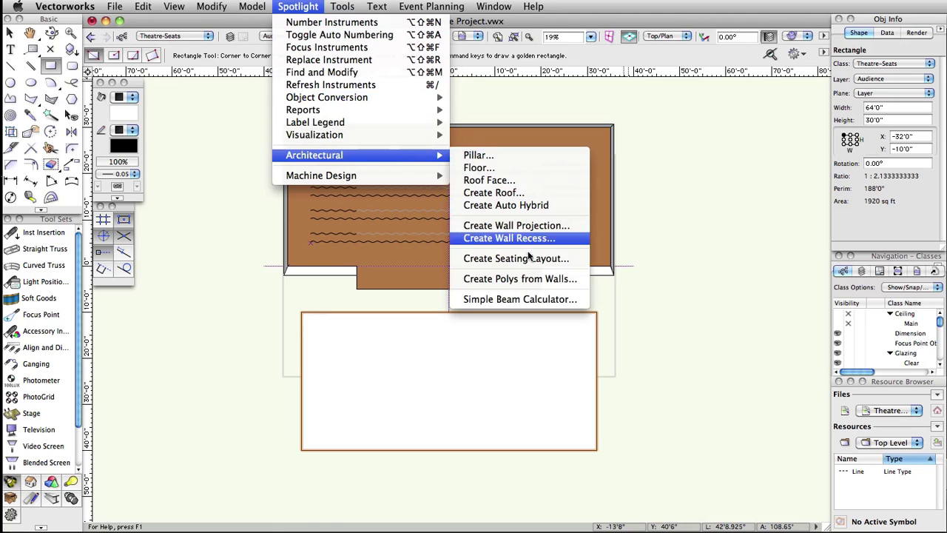
click(572, 264)
drag(625, 127, 443, 76)
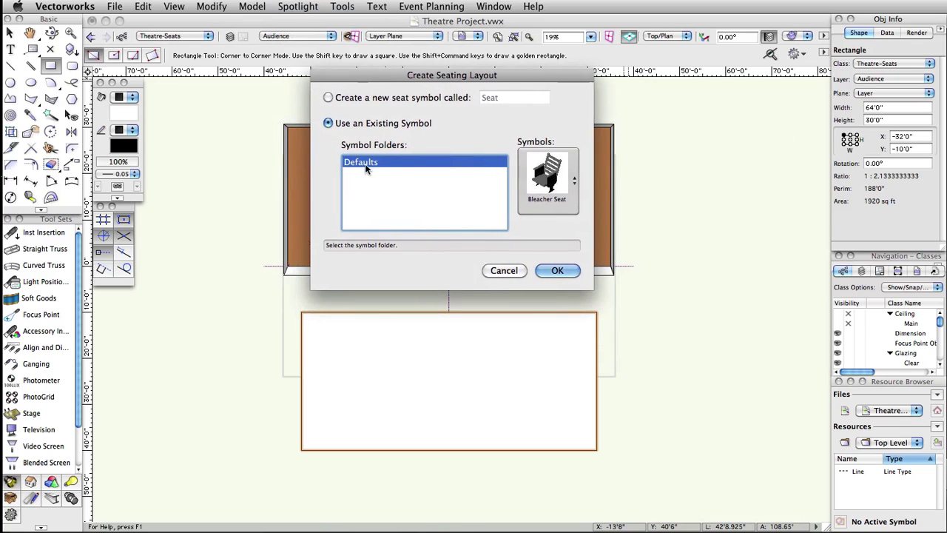
click(552, 180)
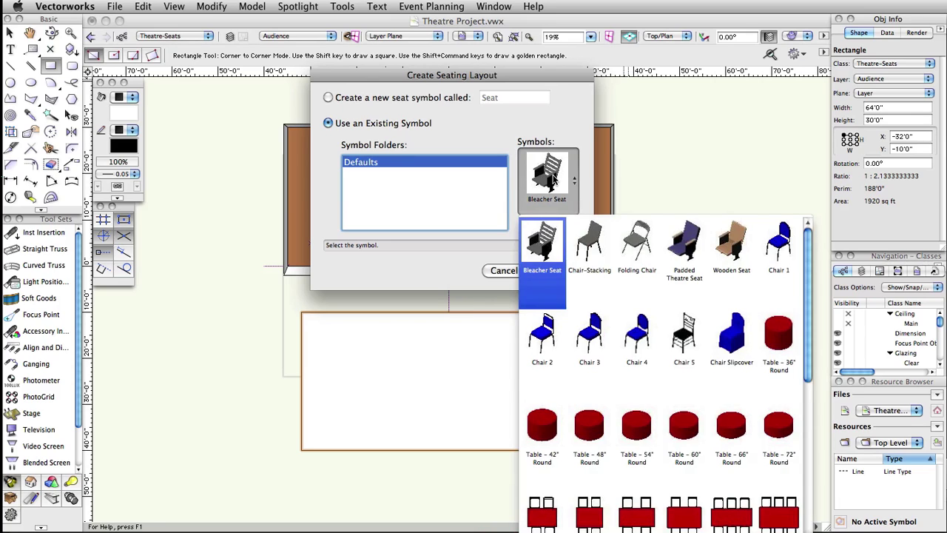
click(681, 252)
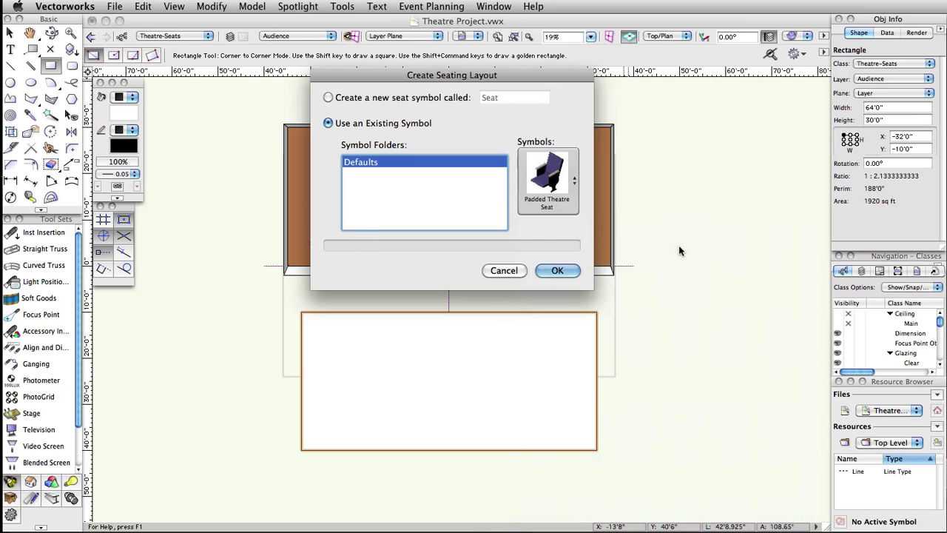
Step: Accept the seating settings and place the seats' focus point on the stage
click(554, 271)
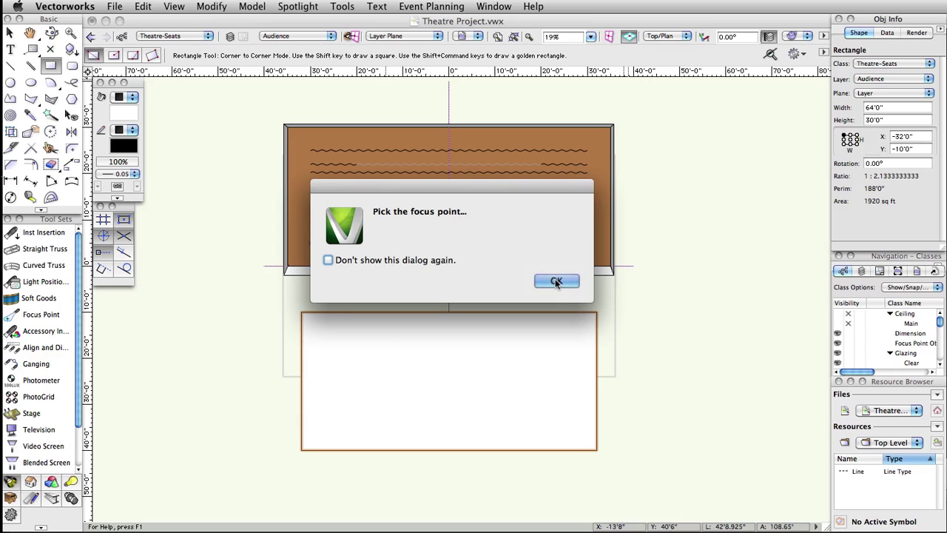
click(556, 281)
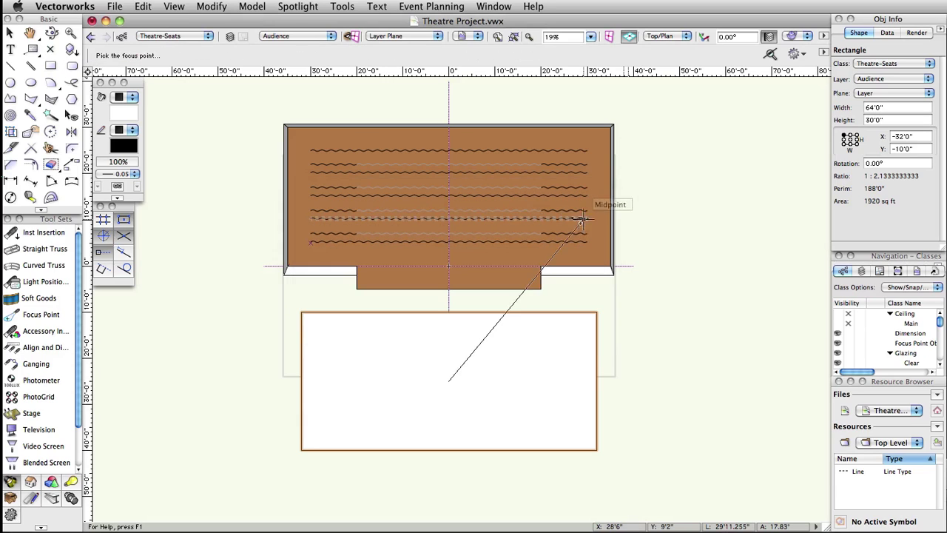
click(448, 191)
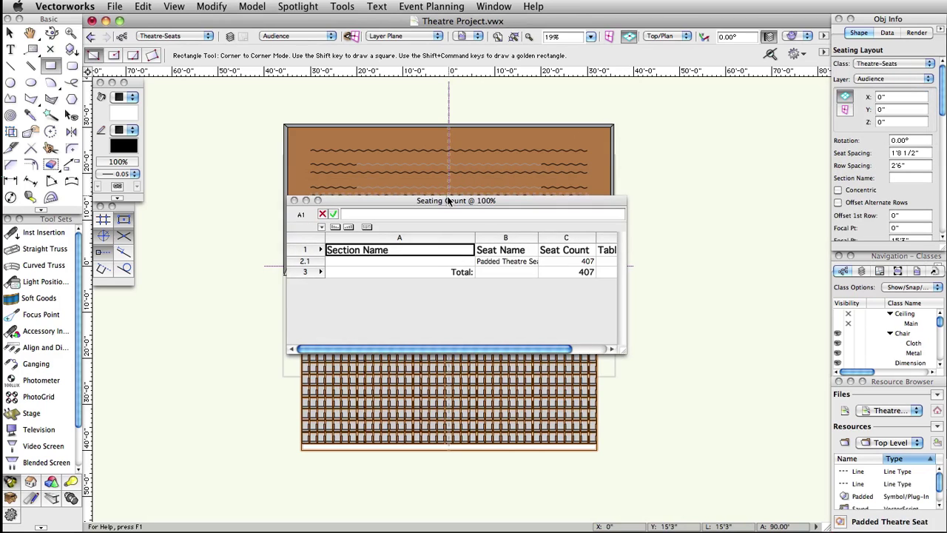
Step: Move the Seating Count worksheet aside, then close it to reveal the seat grid
drag(399, 208, 388, 135)
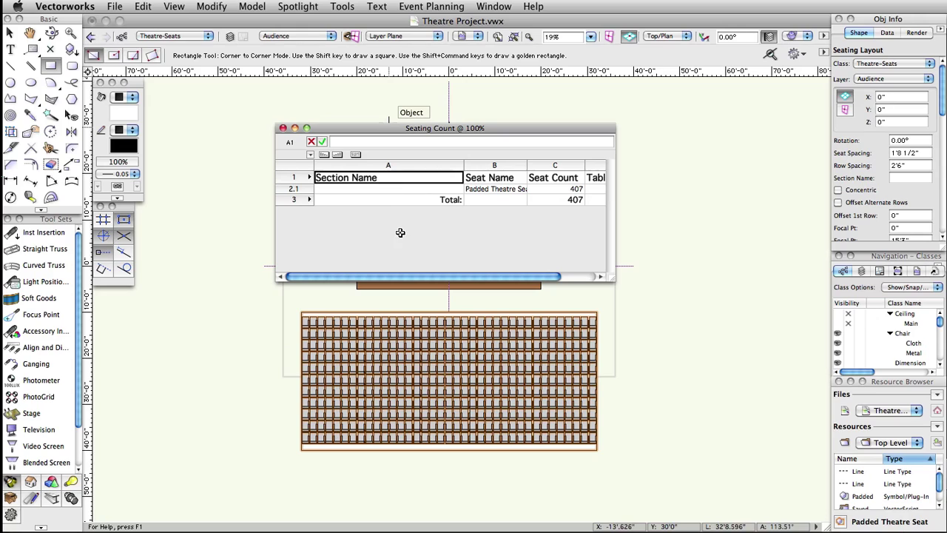
mouse_move(424, 273)
mouse_down()
mouse_move(497, 275)
mouse_move(421, 275)
mouse_up()
click(283, 128)
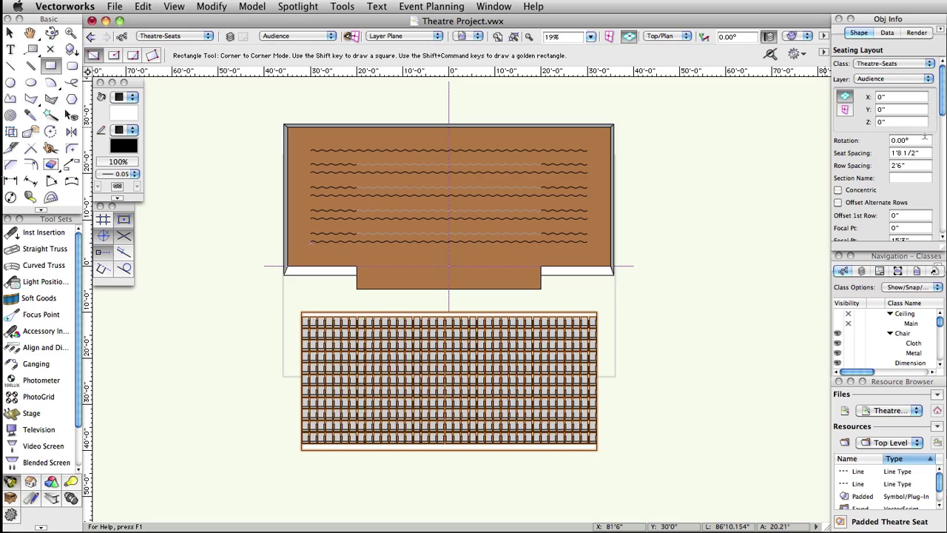
Step: Set the seating layout's seat spacing to 2' and row spacing to 3'6"
click(908, 153)
text(2)
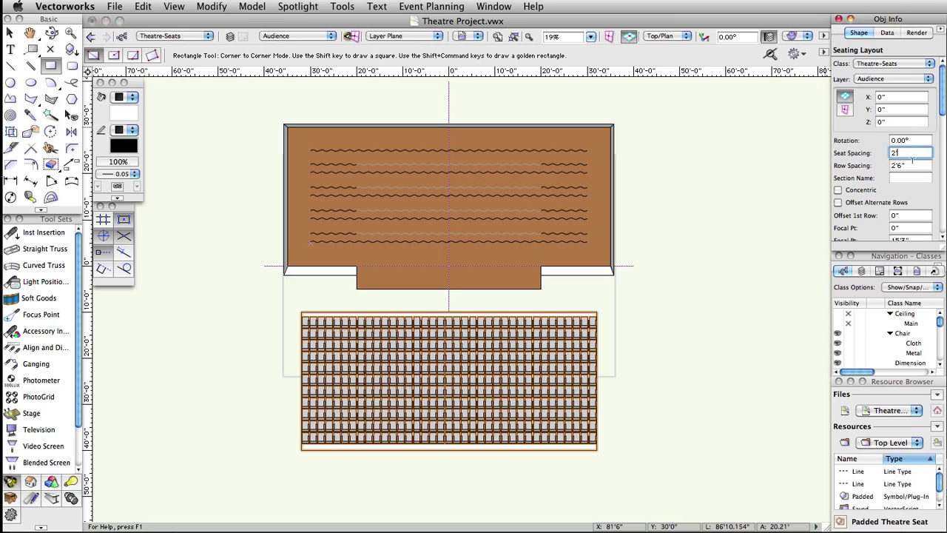
key(Tab)
text(3'6)
scroll(849, 169, down, 1)
key(Tab)
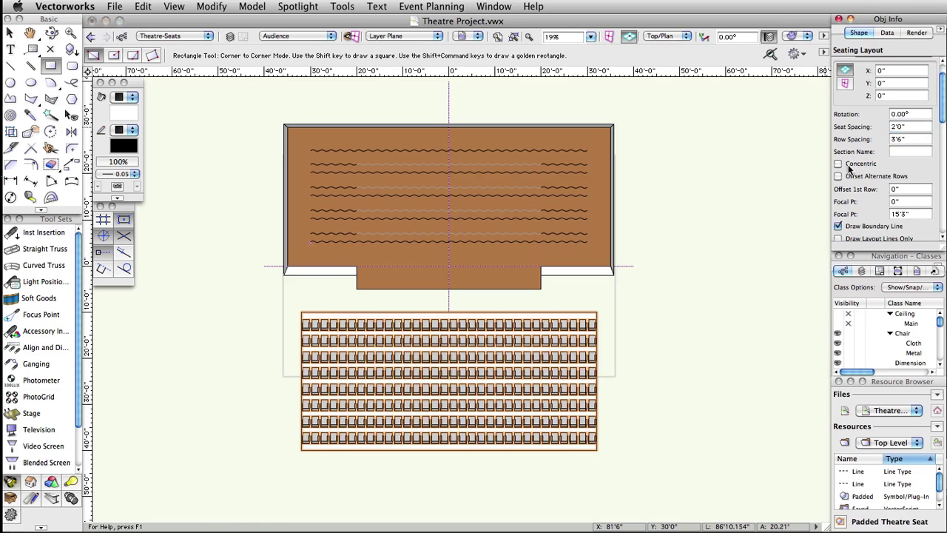
Step: Make the rows concentric, turn off the boundary line, and show seat numbers
click(843, 165)
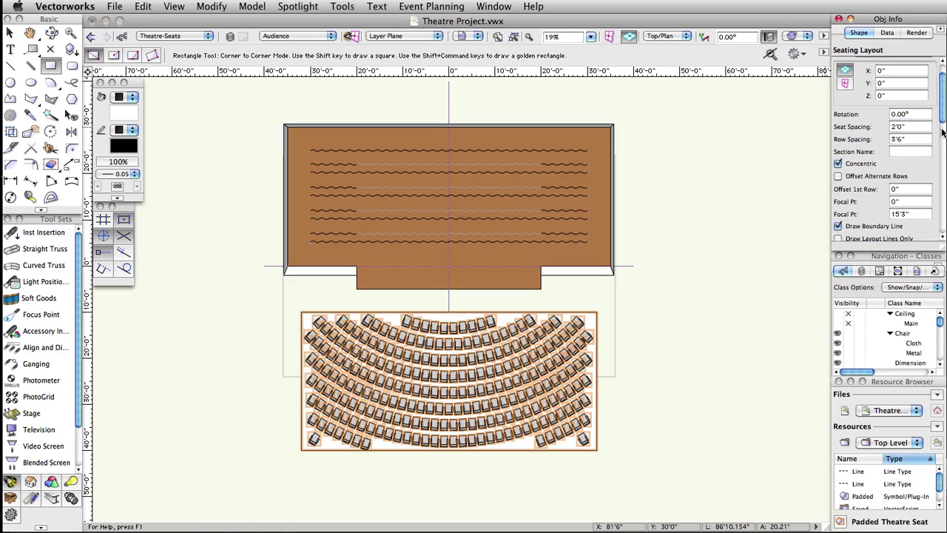
scroll(942, 132, down, 1)
click(838, 199)
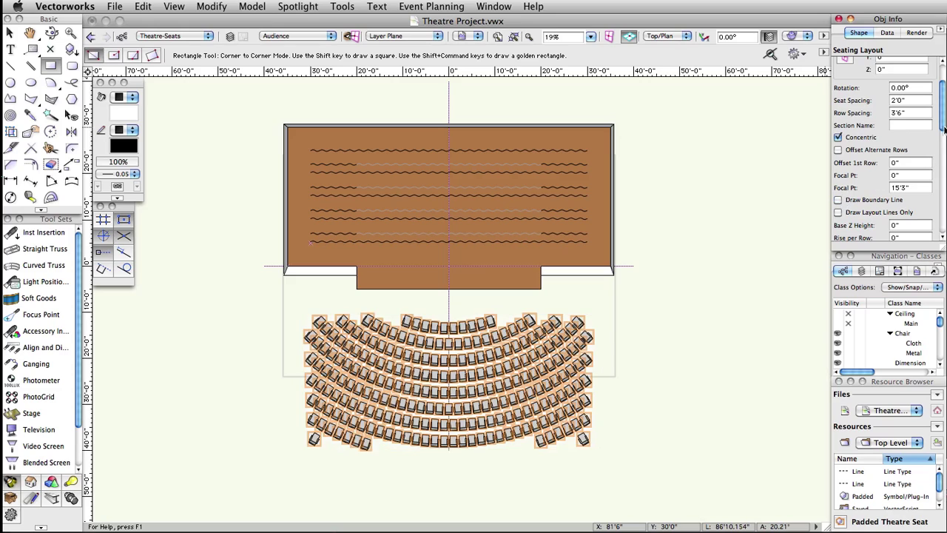
drag(943, 129, 943, 143)
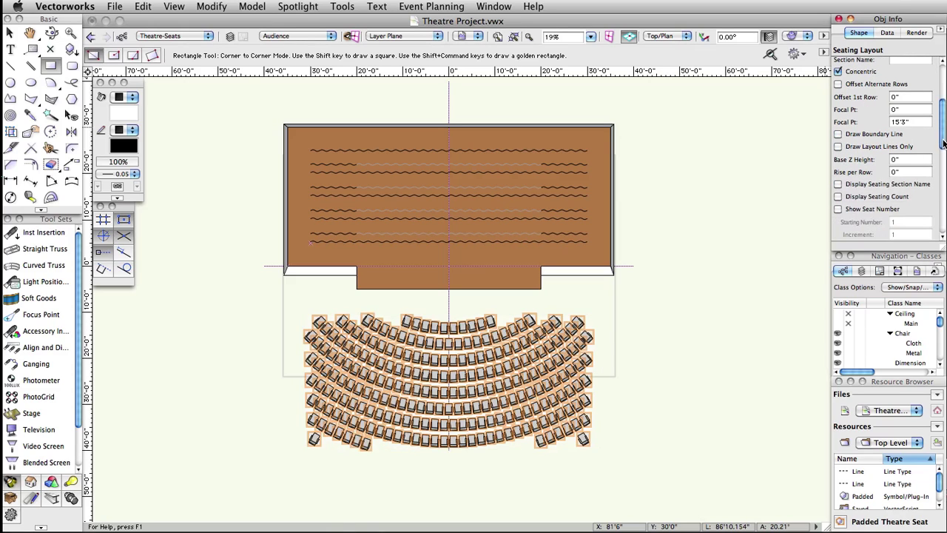
click(839, 210)
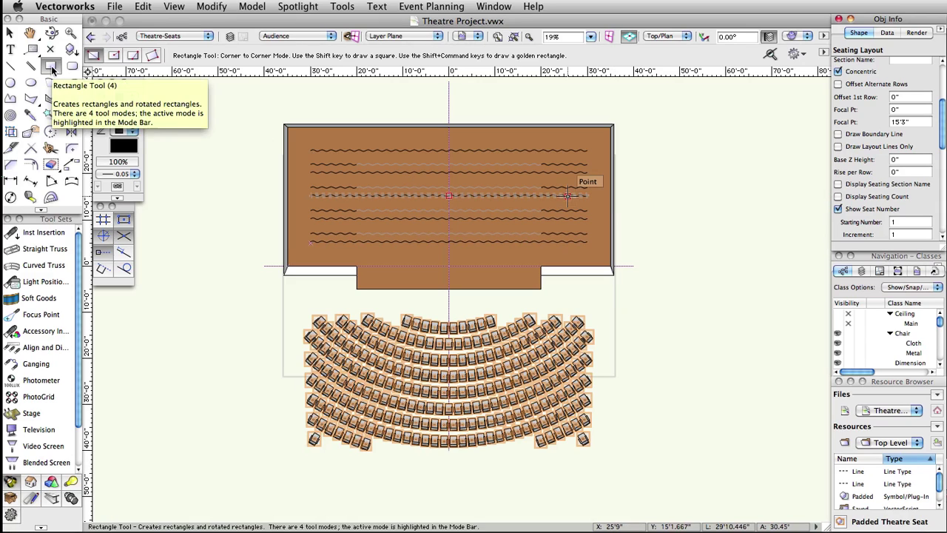
Step: Draw a 4' wide by 29' long aisle rectangle from its midpoint on the seating's centre line
click(132, 56)
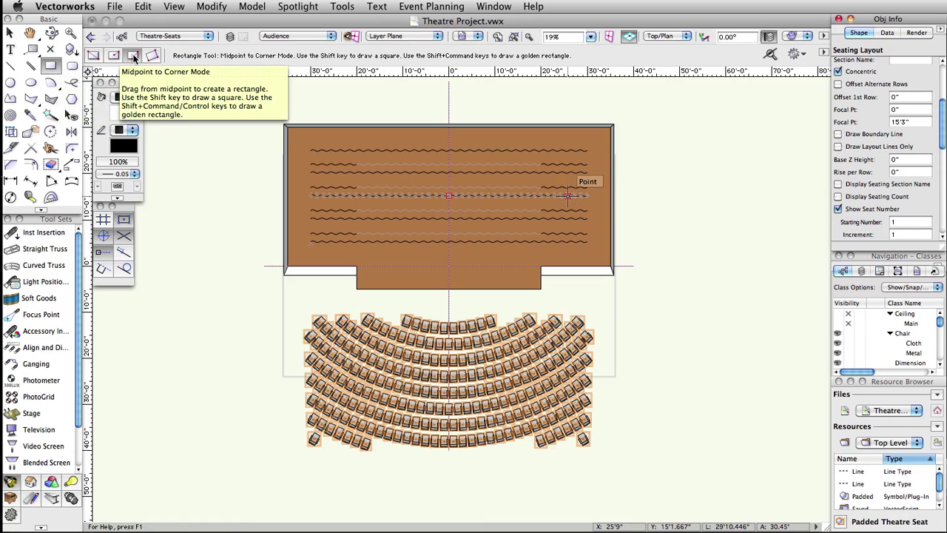
click(449, 448)
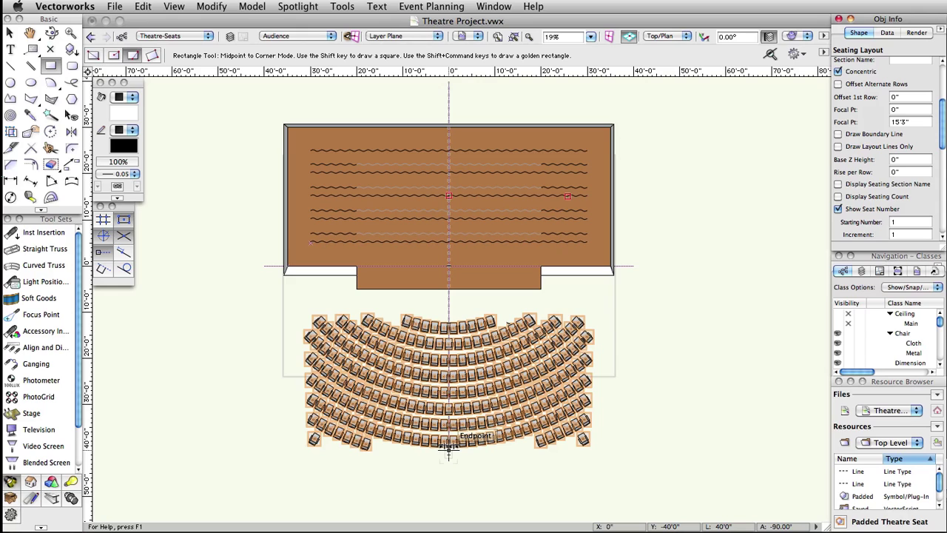
click(448, 448)
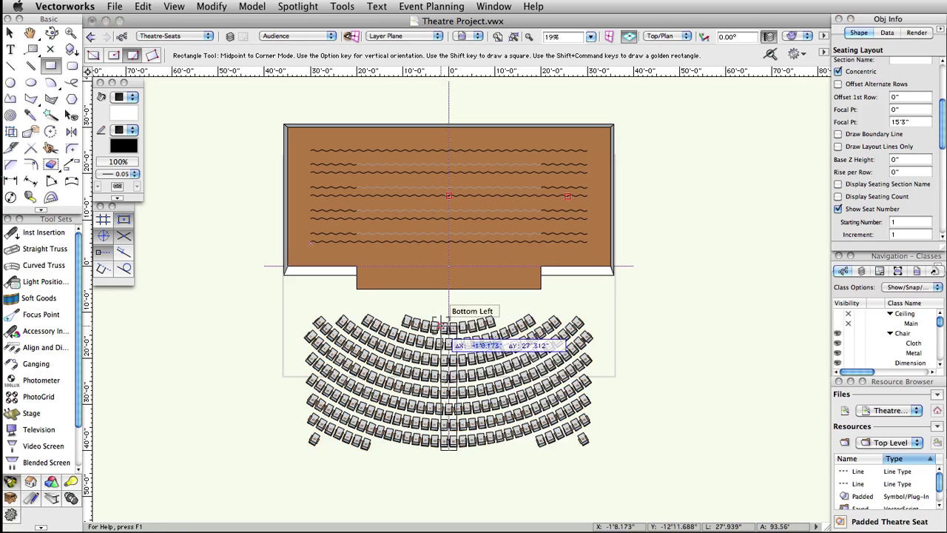
text(2)
key(Tab)
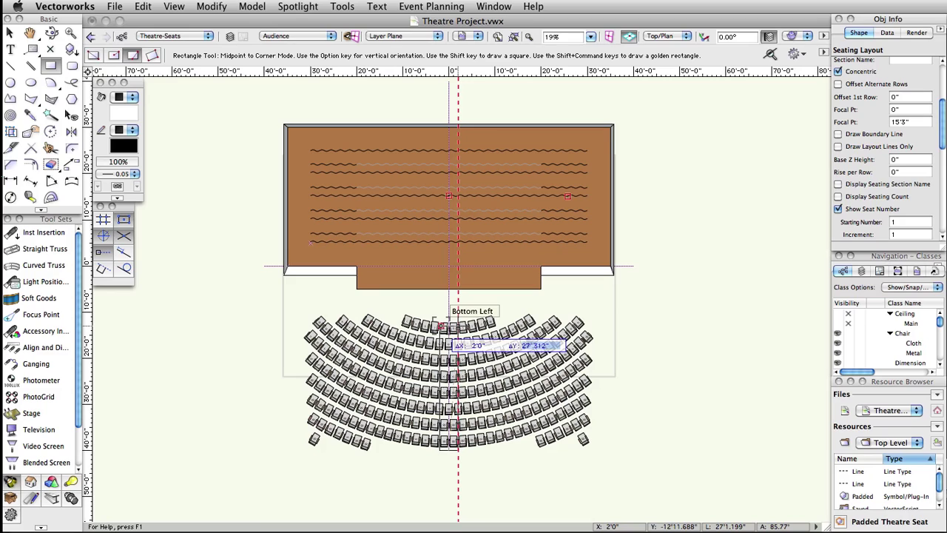
text(29)
key(Return)
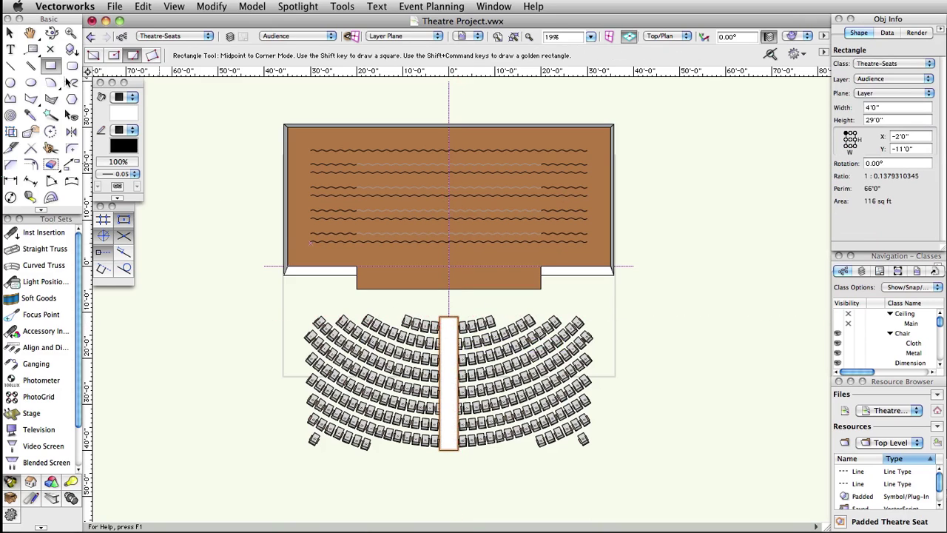
click(10, 32)
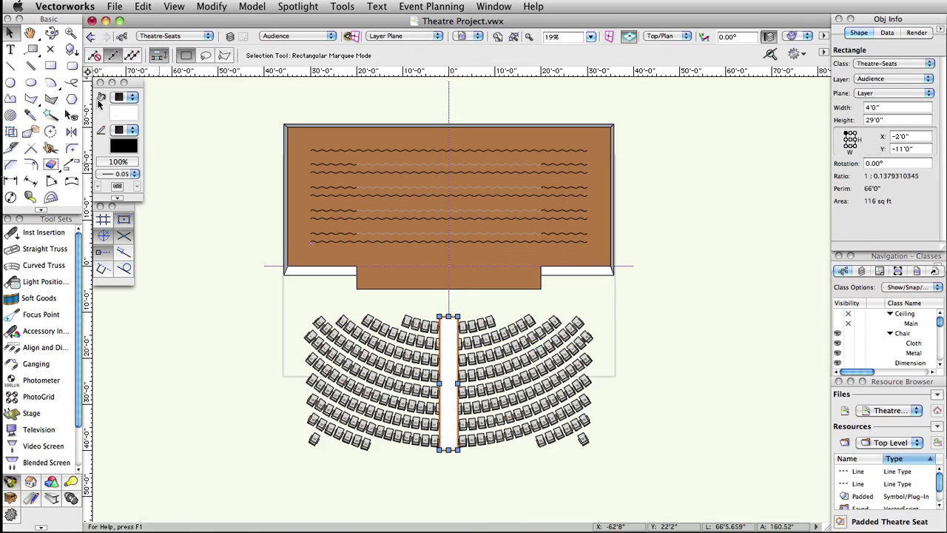
Step: Clip the aisle rectangle out of the seating layout with Clip Surface, delete the rectangle, and reselect the seating
shift+click(376, 364)
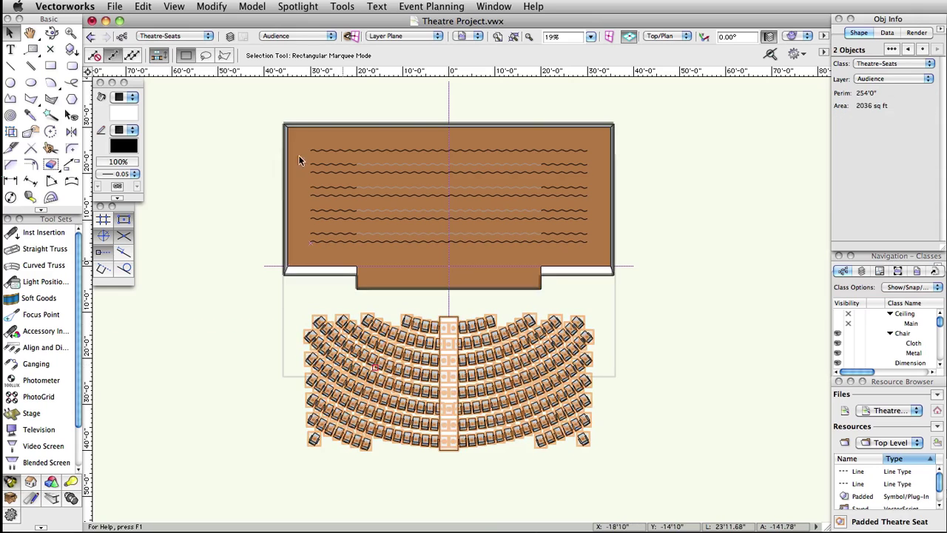
click(214, 7)
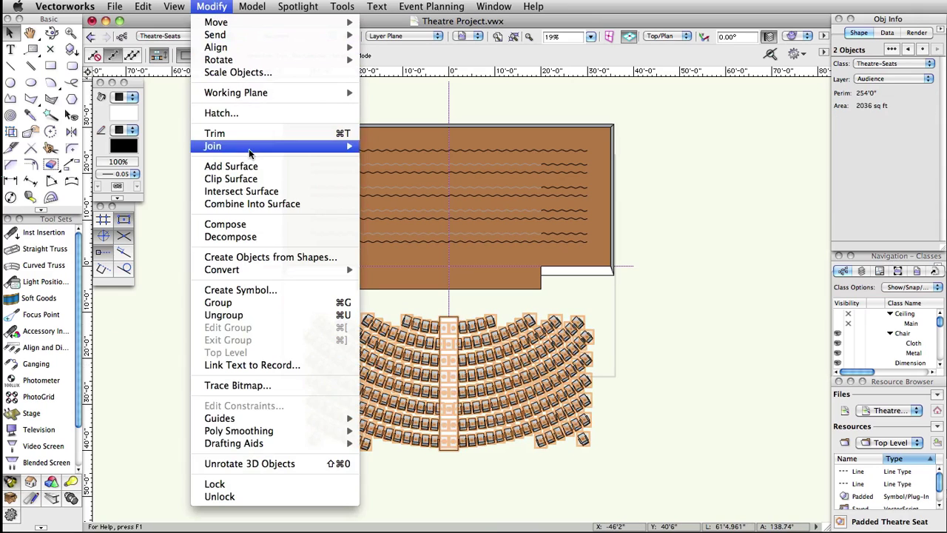
click(249, 179)
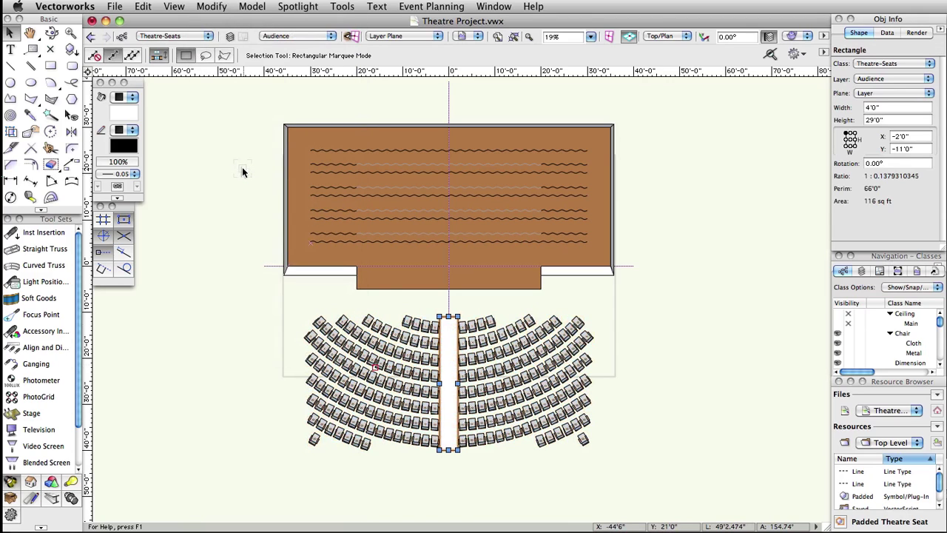
key(Delete)
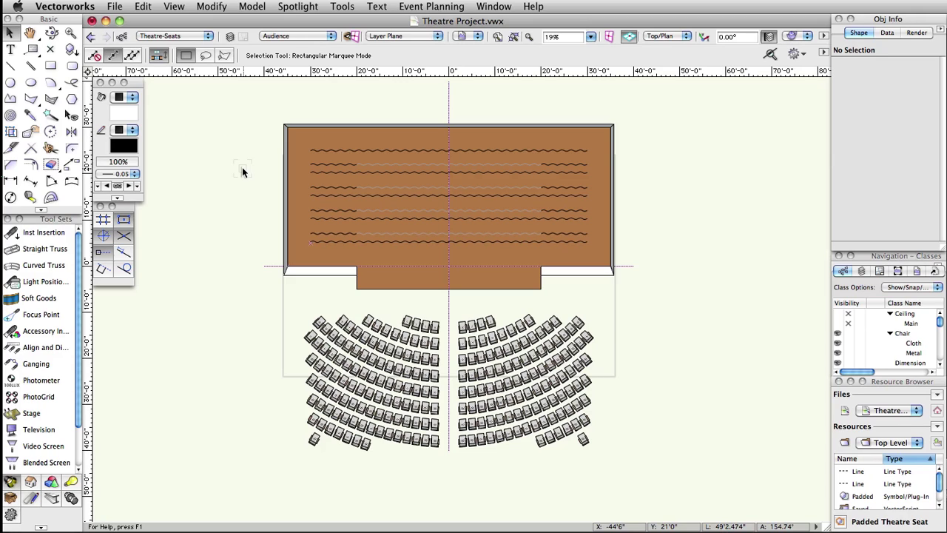
click(393, 399)
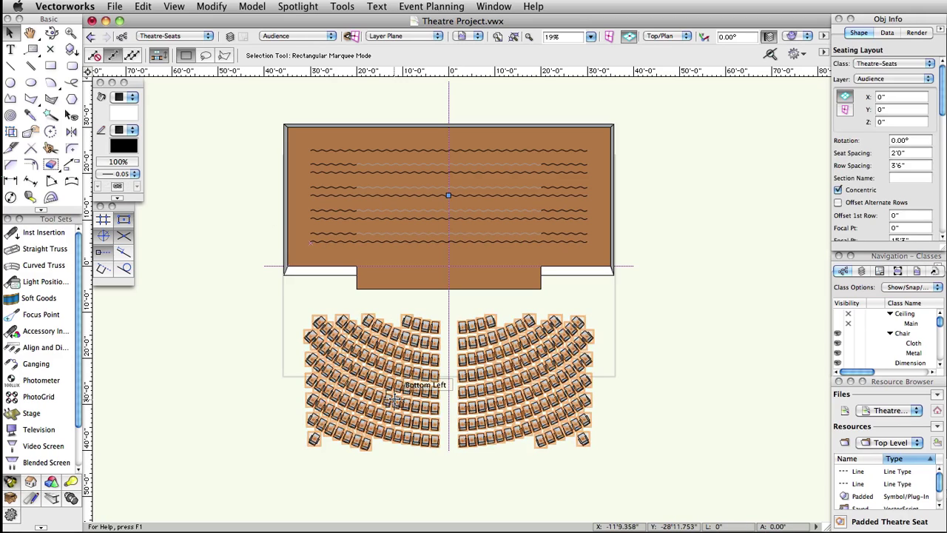